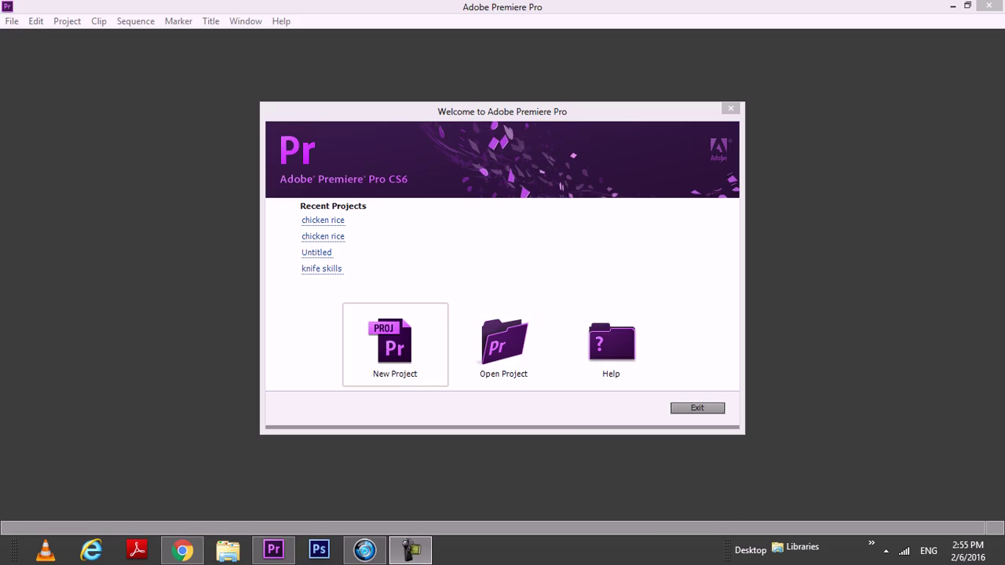
Start a new project, keeping Timecode as the video display format and DV as the capture format
click(395, 344)
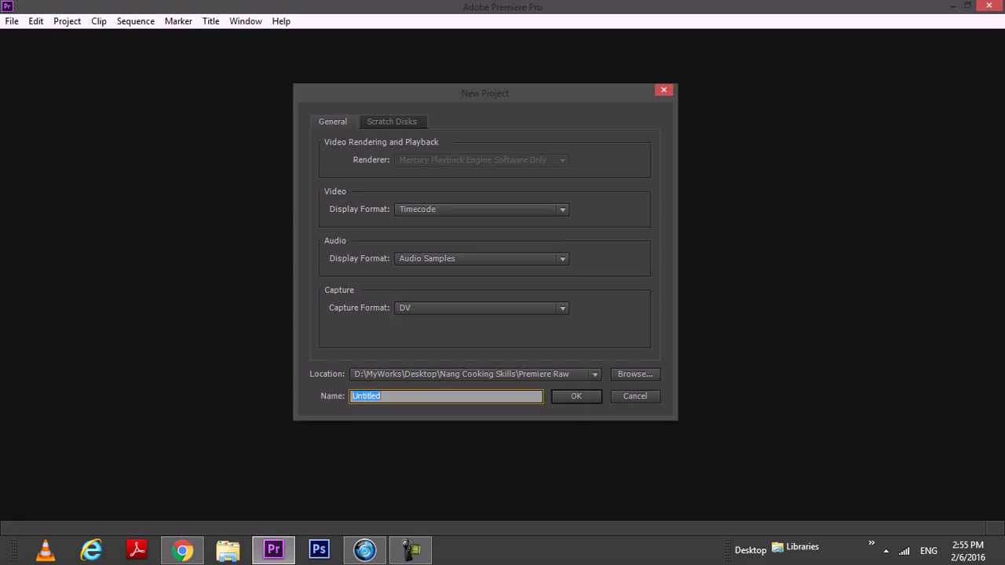
click(481, 210)
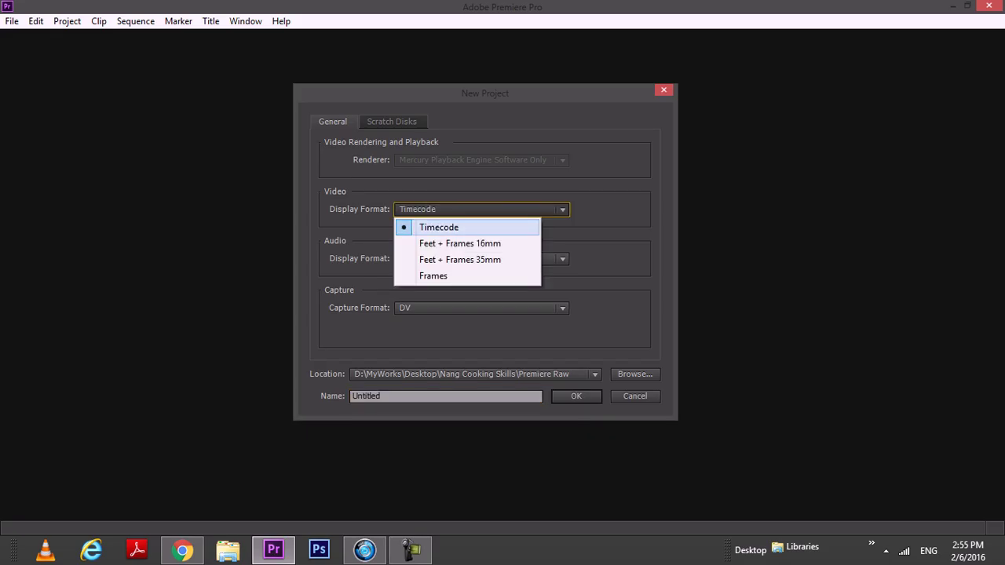
click(460, 228)
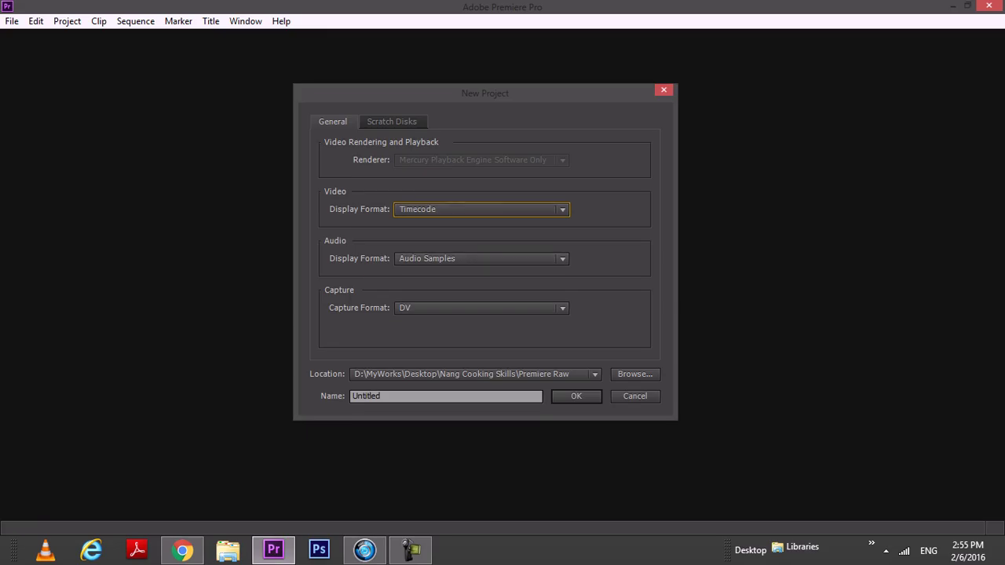
click(482, 309)
click(443, 326)
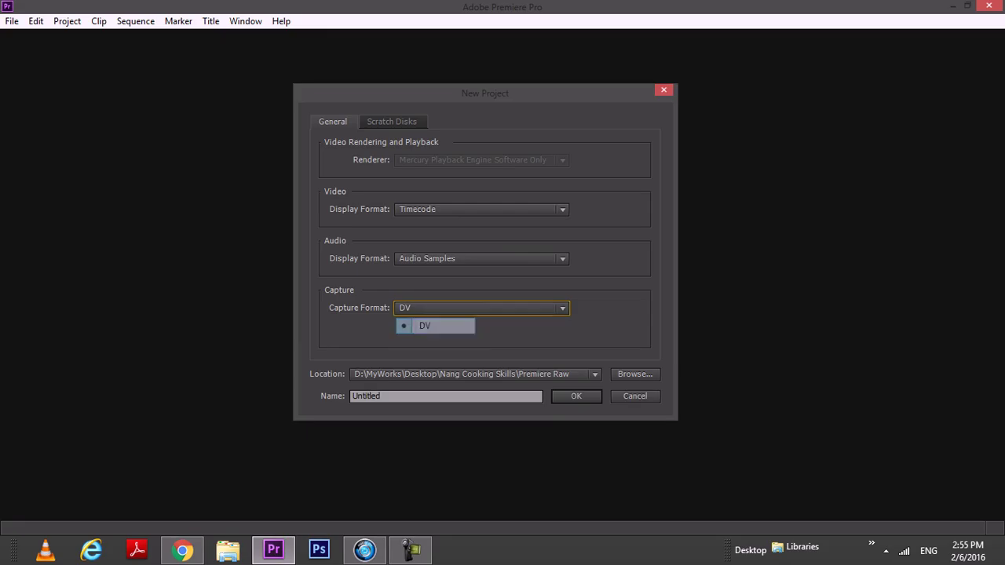
key(Return)
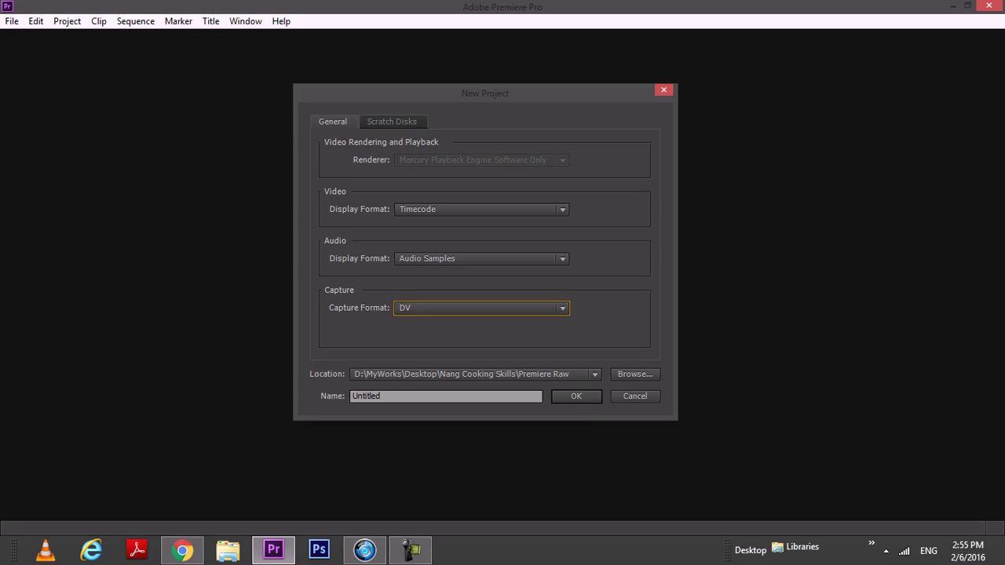
click(482, 308)
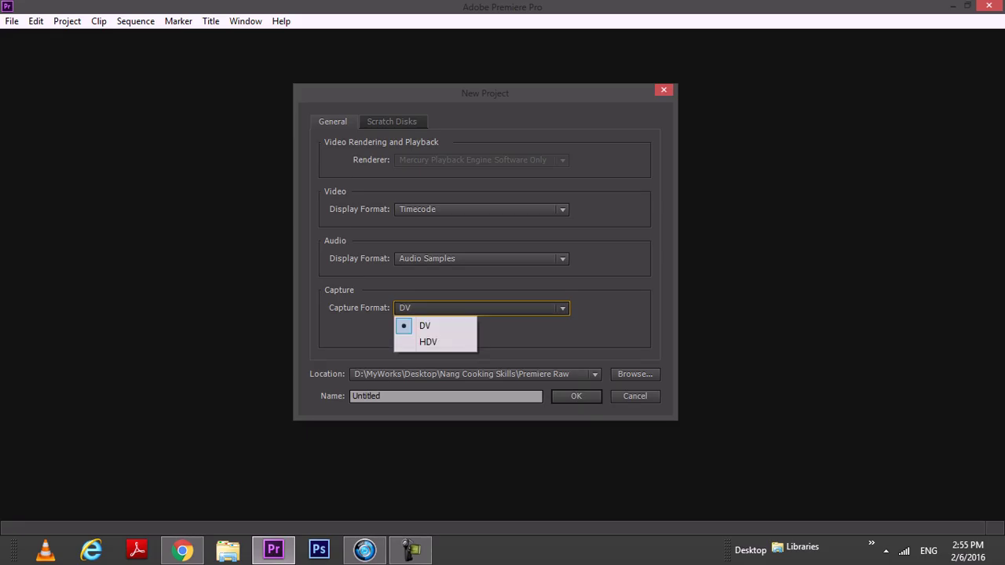
click(481, 308)
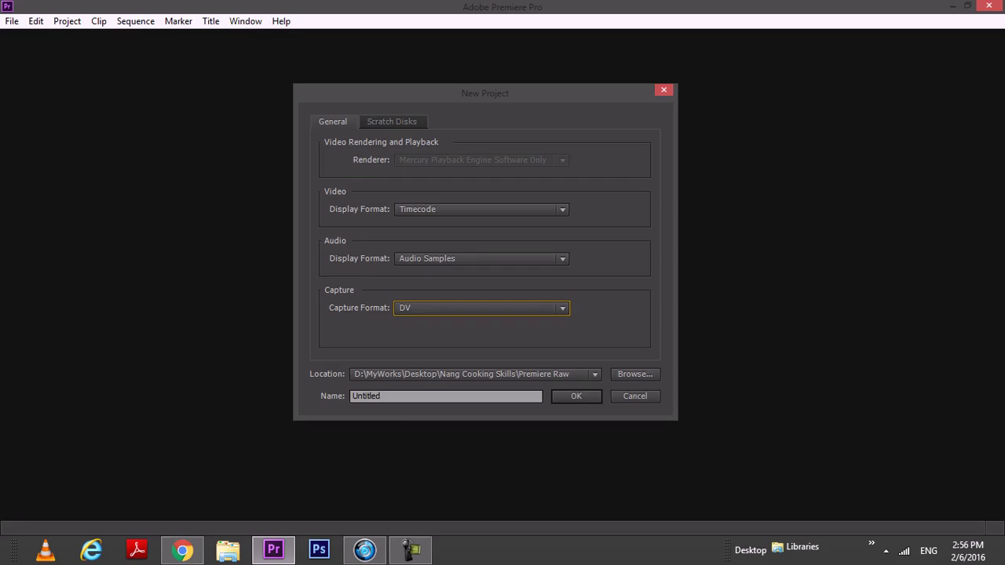
Create a folder named nang on the Desktop and set it as the project's location
click(635, 375)
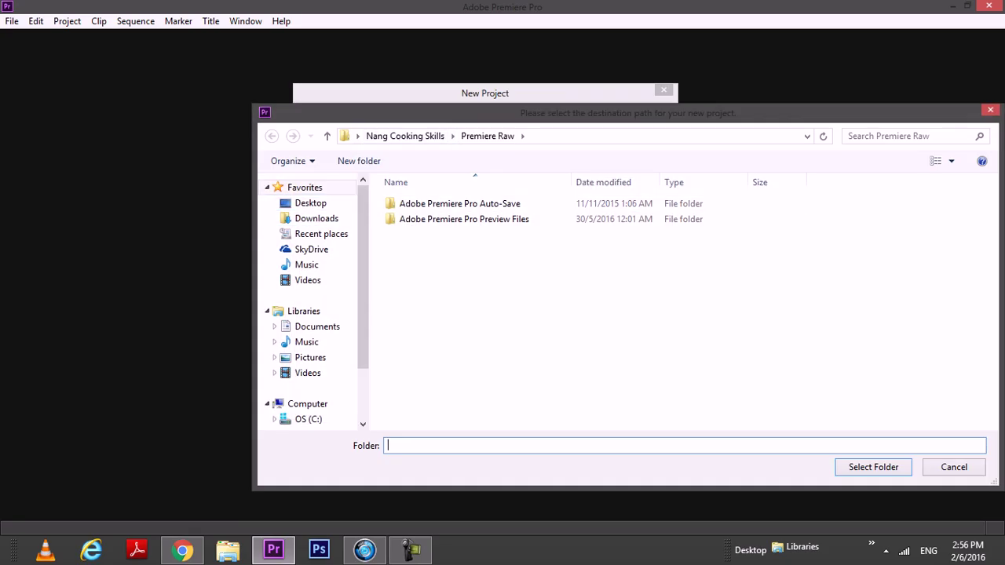
mouse_move(362, 226)
mouse_down()
mouse_move(363, 281)
mouse_move(362, 228)
mouse_up()
click(316, 219)
click(311, 204)
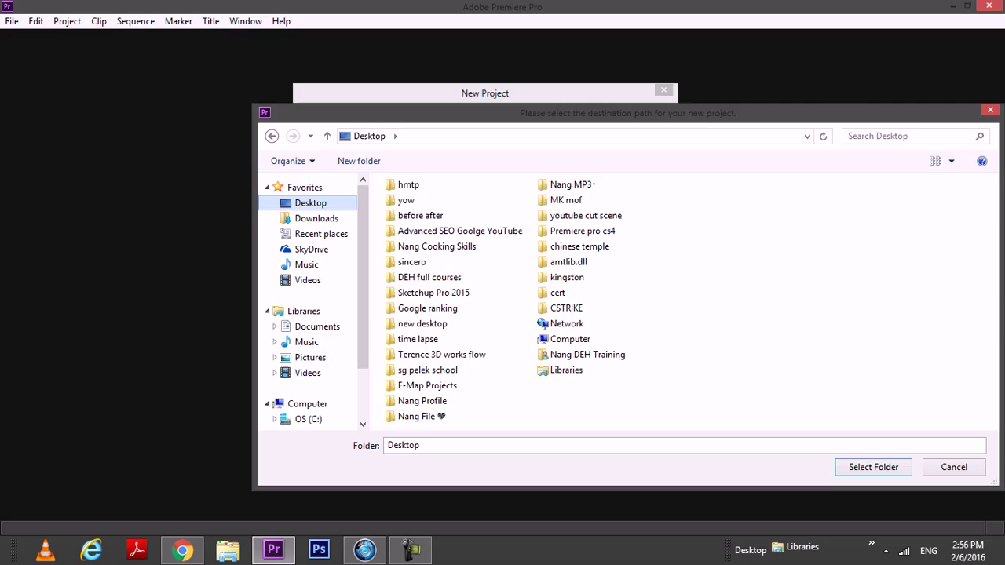
click(359, 161)
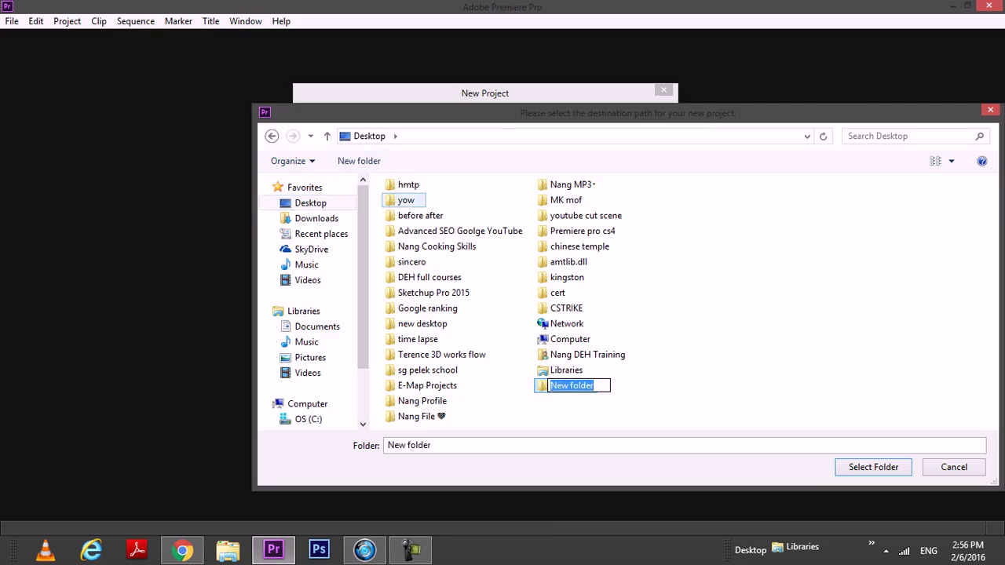
text(nang)
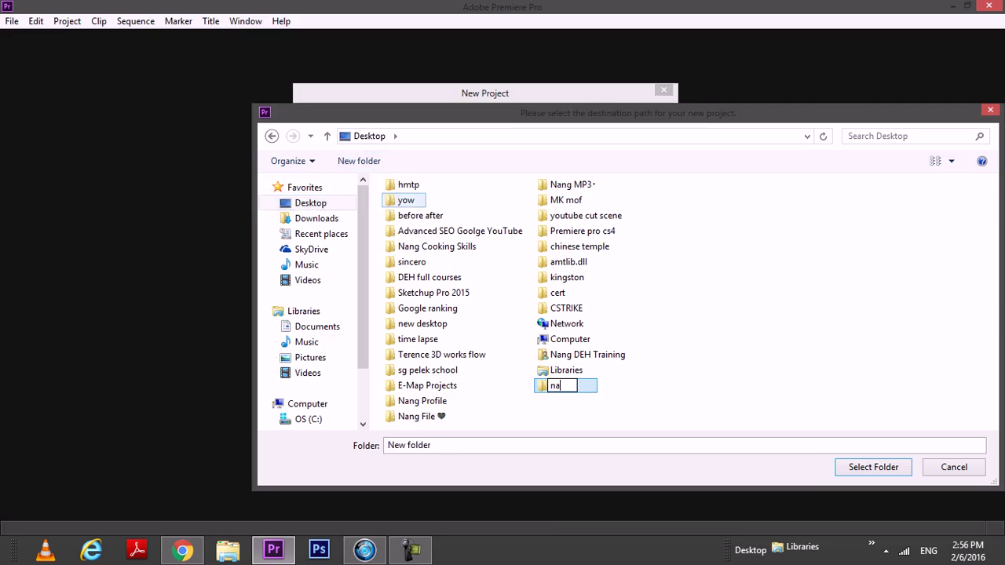
key(Return)
key(Return)
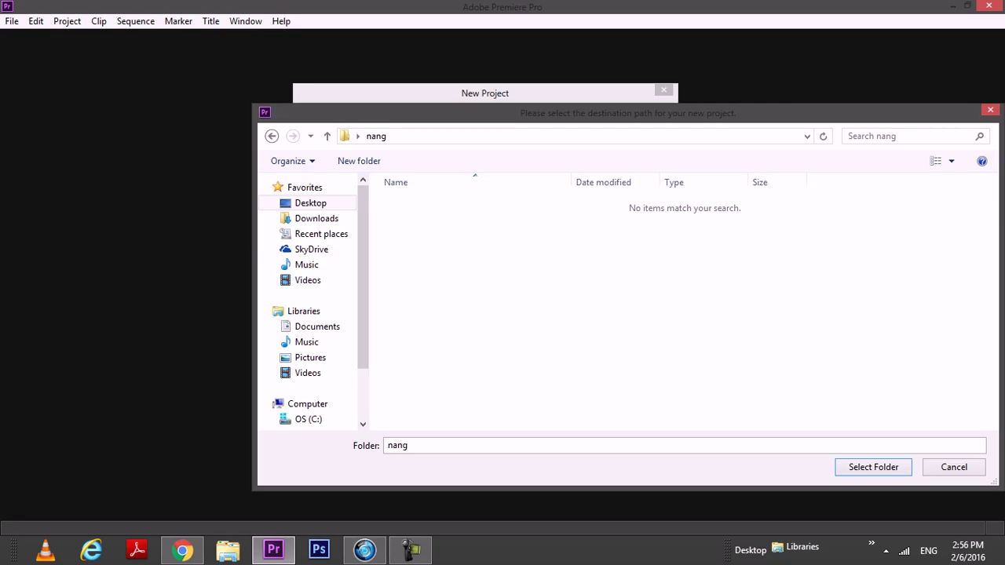
click(873, 467)
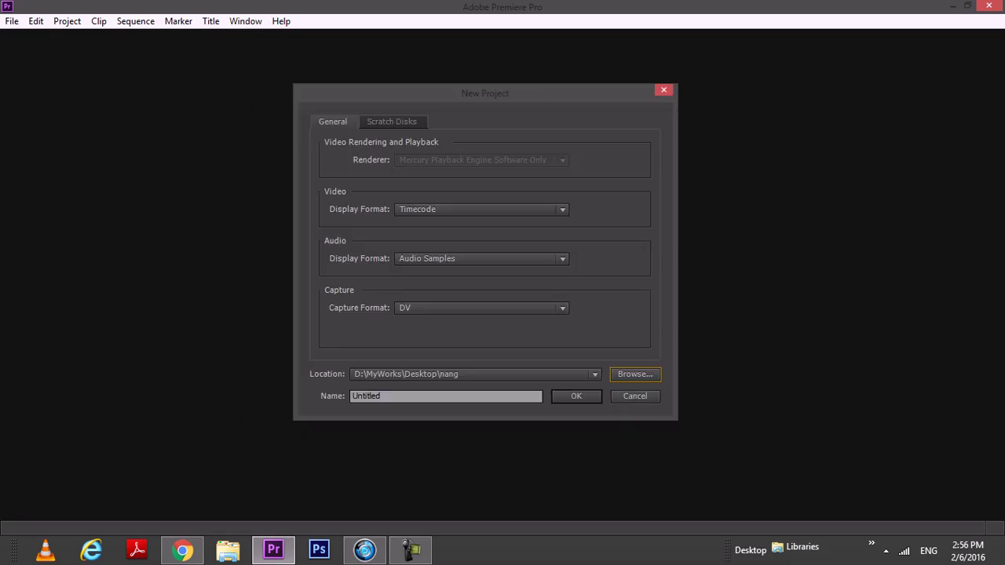
Name the project workspace and create it
key(Tab)
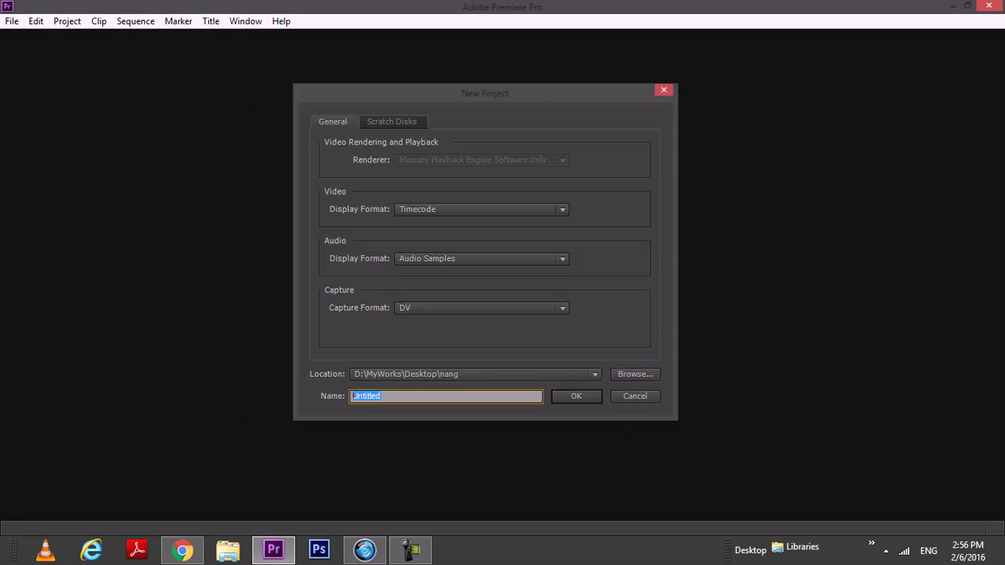
text(workspece)
key(BackSpace)
key(BackSpace)
key(BackSpace)
text(ace)
key(Return)
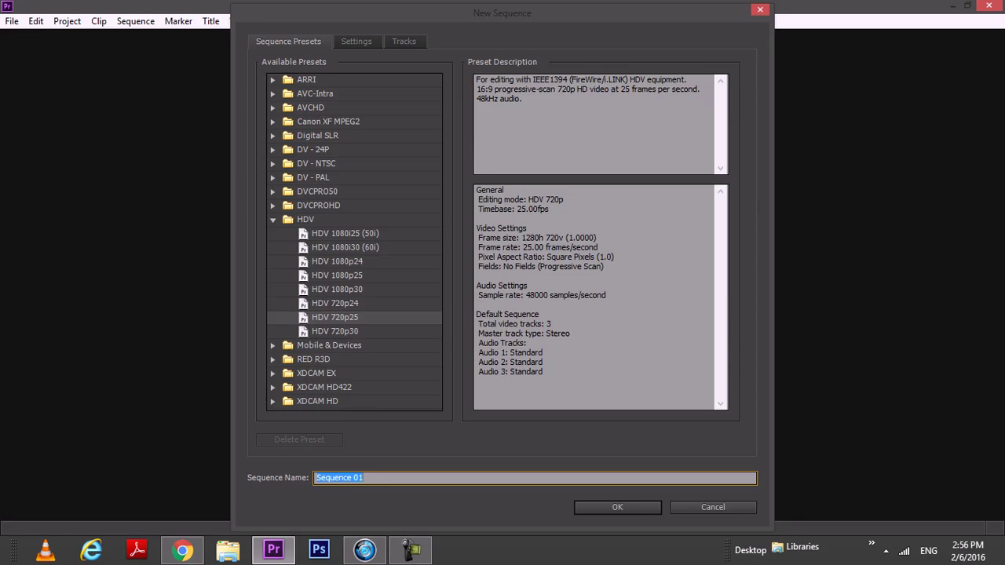
Browse the HDV sequence presets from HDV 1080i25 (50i) downward and read their descriptions
click(345, 233)
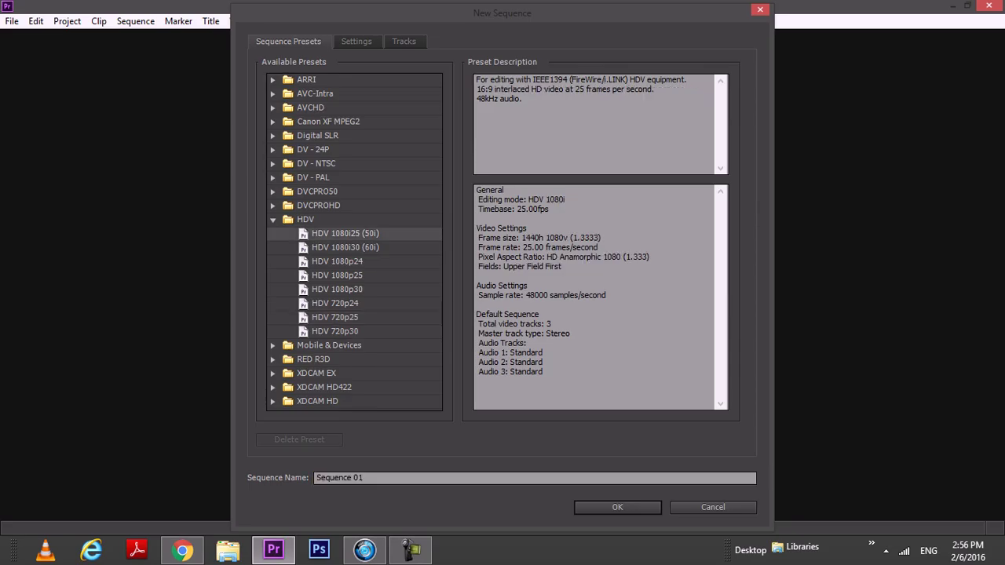
key(Down)
key(Down)
key(Down)
key(Down)
key(Down)
key(Down)
key(Down)
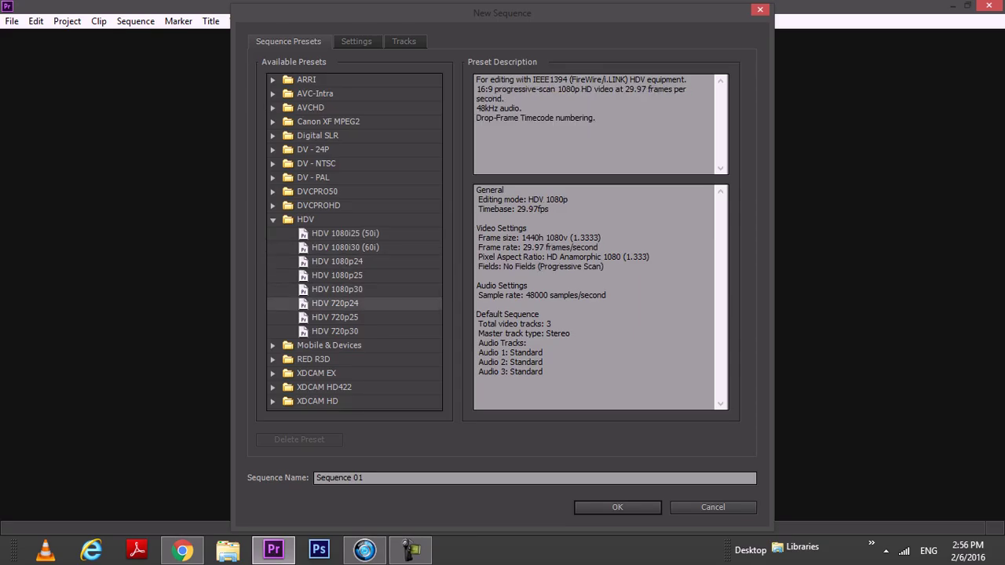
Compare the frame size and frame rate of the HDV 720p24 and HDV 1080p24 presets
click(335, 304)
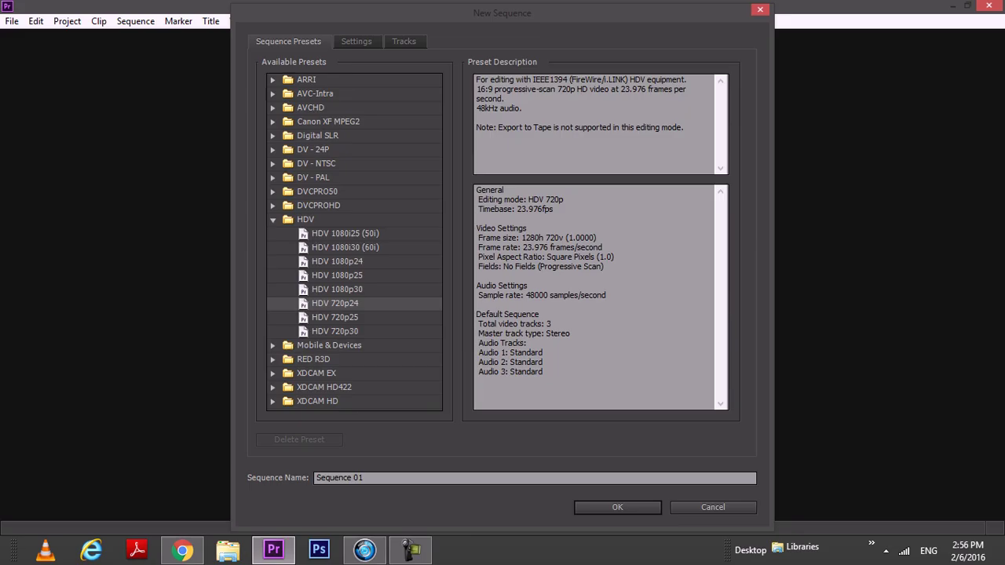
drag(522, 238, 557, 248)
click(550, 247)
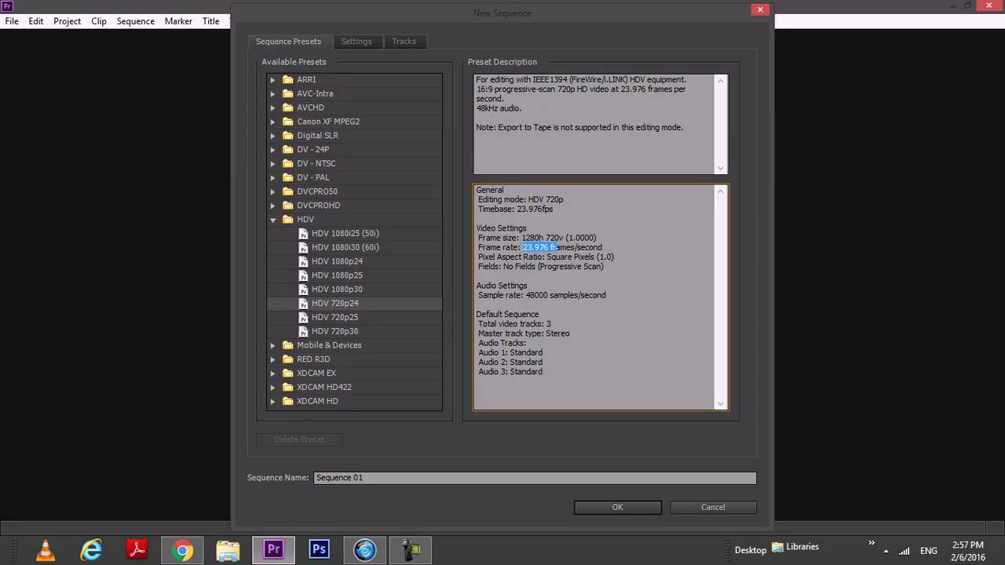
click(335, 317)
click(335, 303)
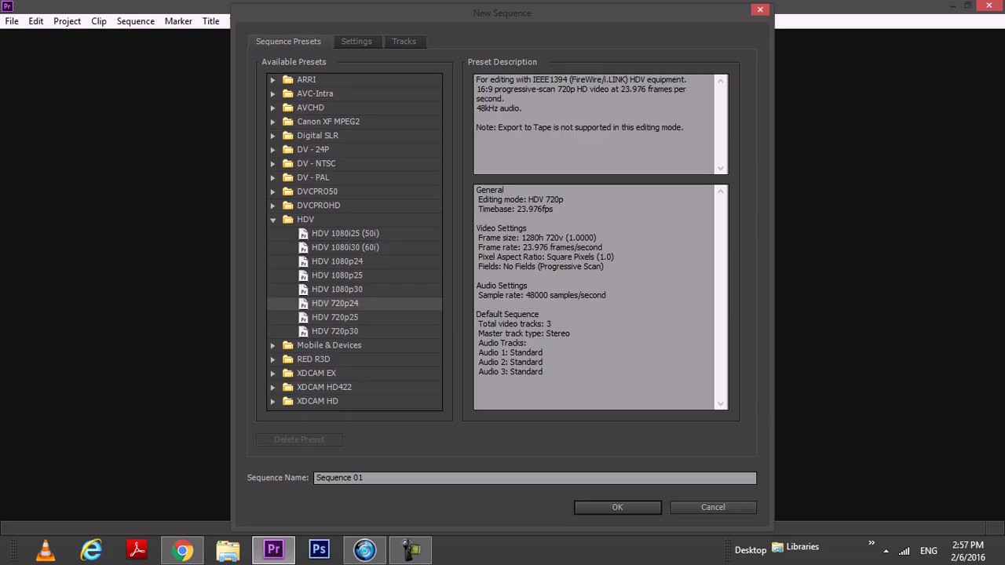
click(337, 261)
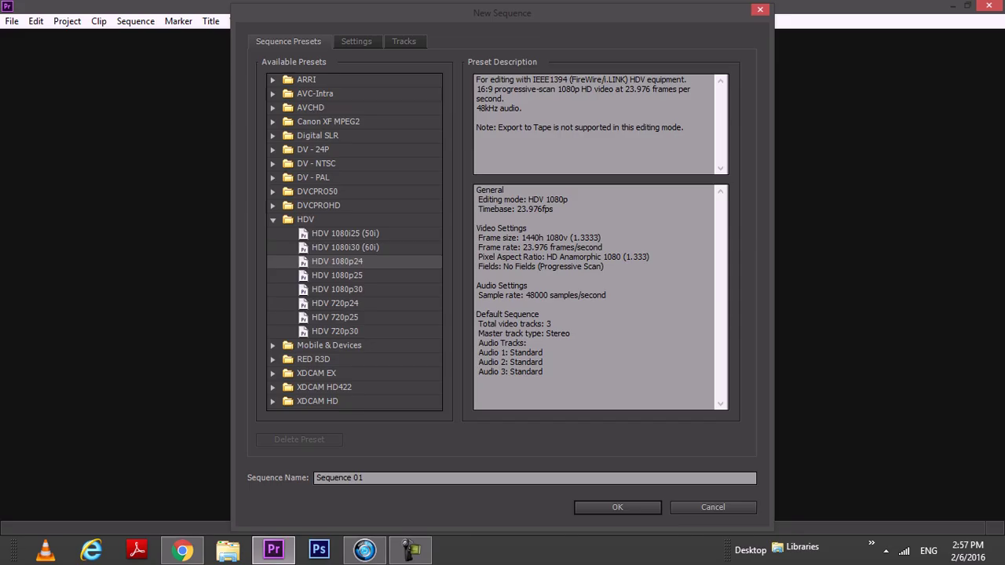
drag(521, 237, 572, 247)
click(572, 248)
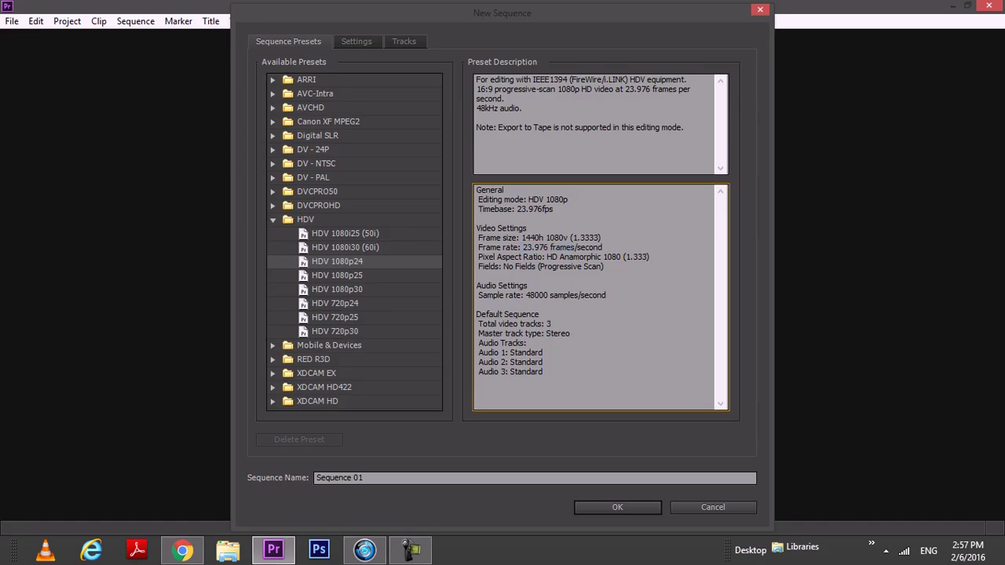
Create a sequence named chap01 from the HDV 720p24 preset, reviewing its settings and tracks before accepting
click(335, 304)
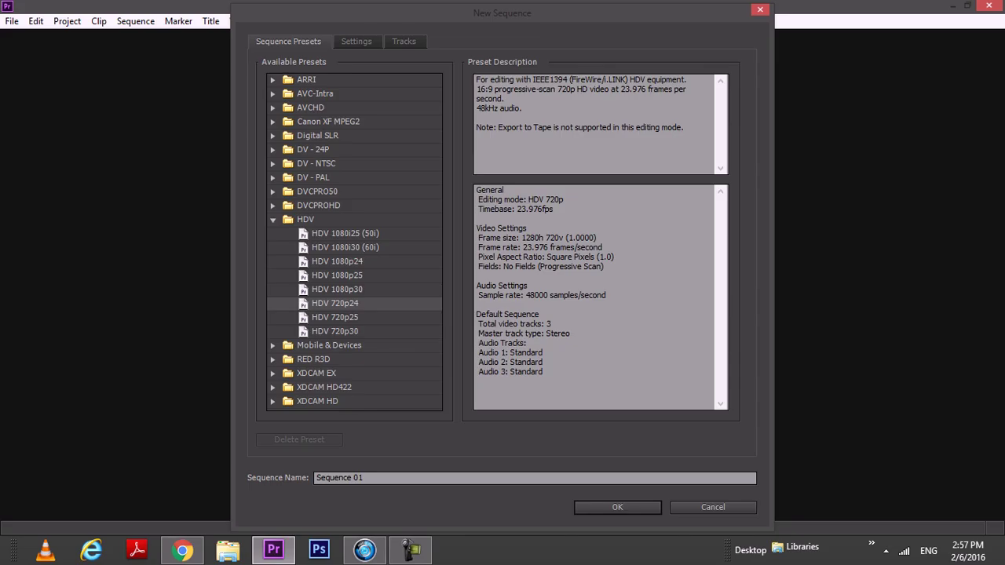
drag(366, 478, 317, 478)
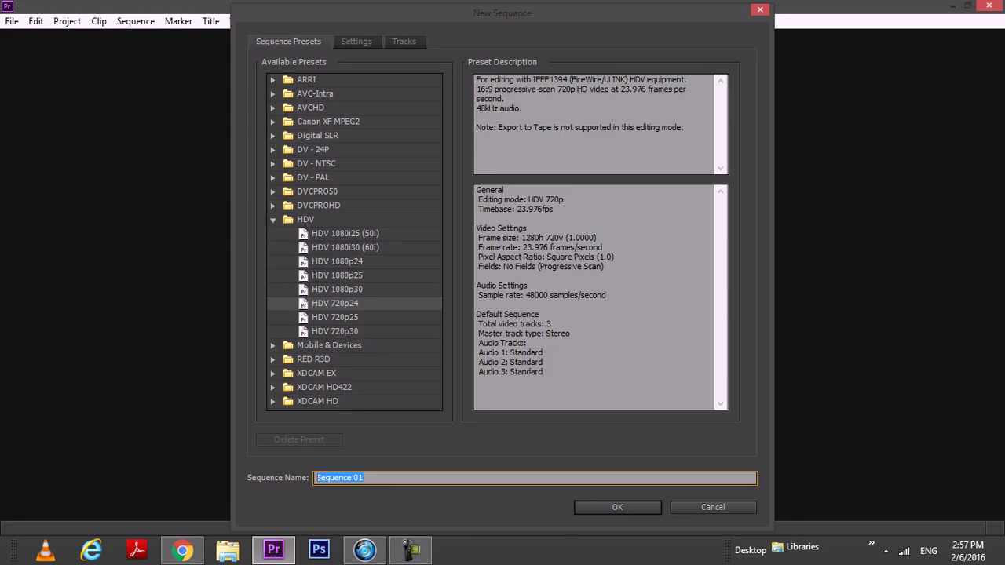
text(chap01)
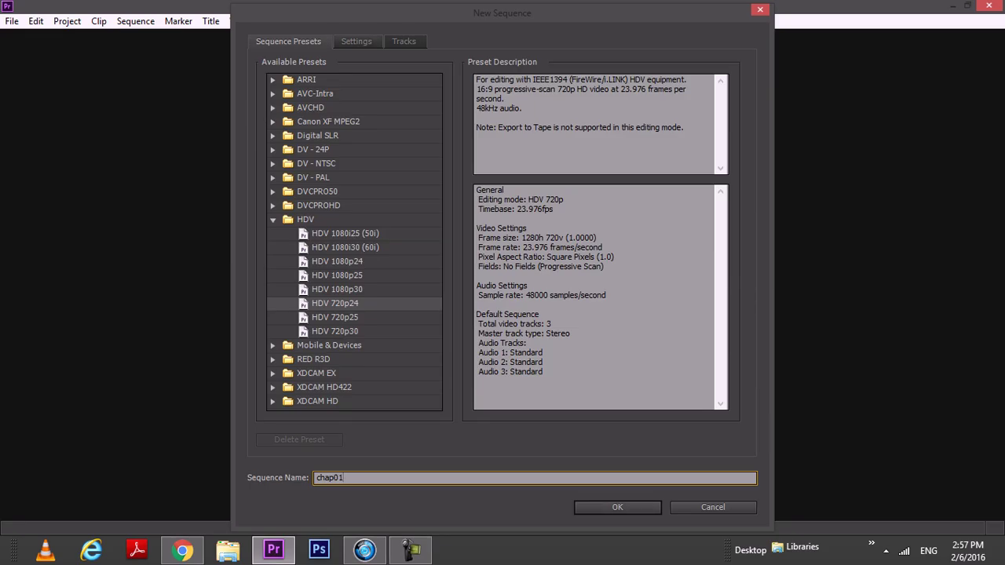
click(356, 41)
click(403, 42)
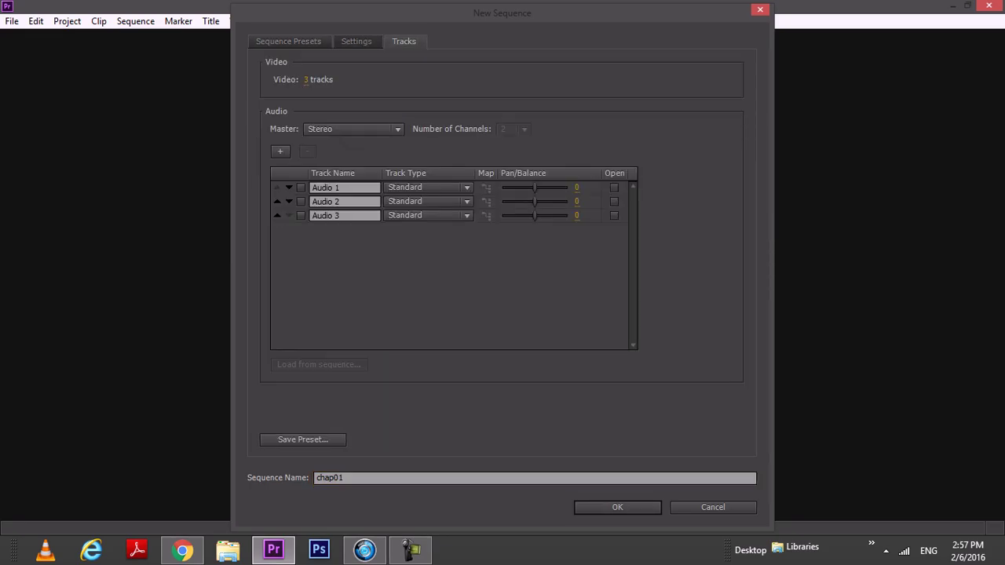
click(288, 42)
click(617, 507)
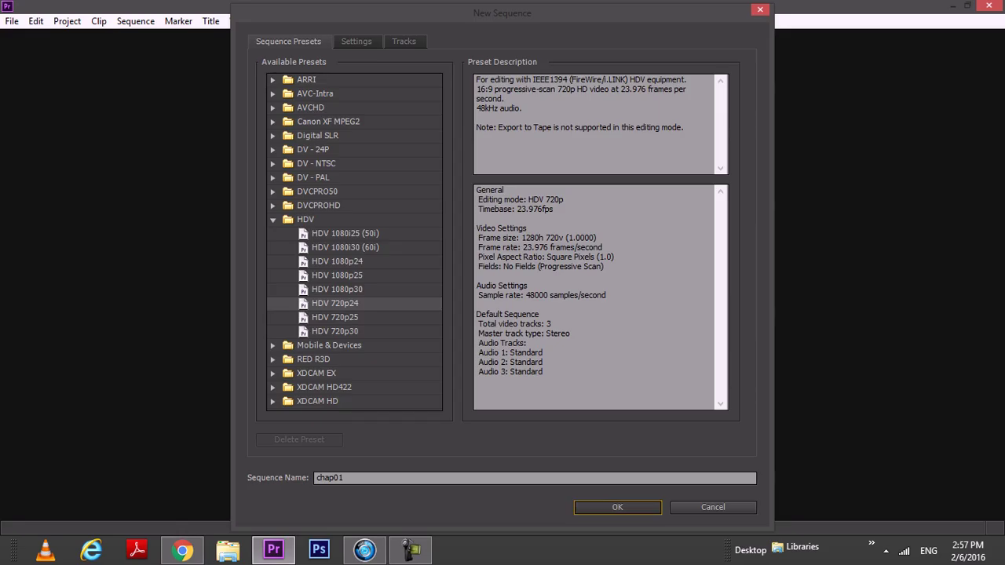
click(617, 507)
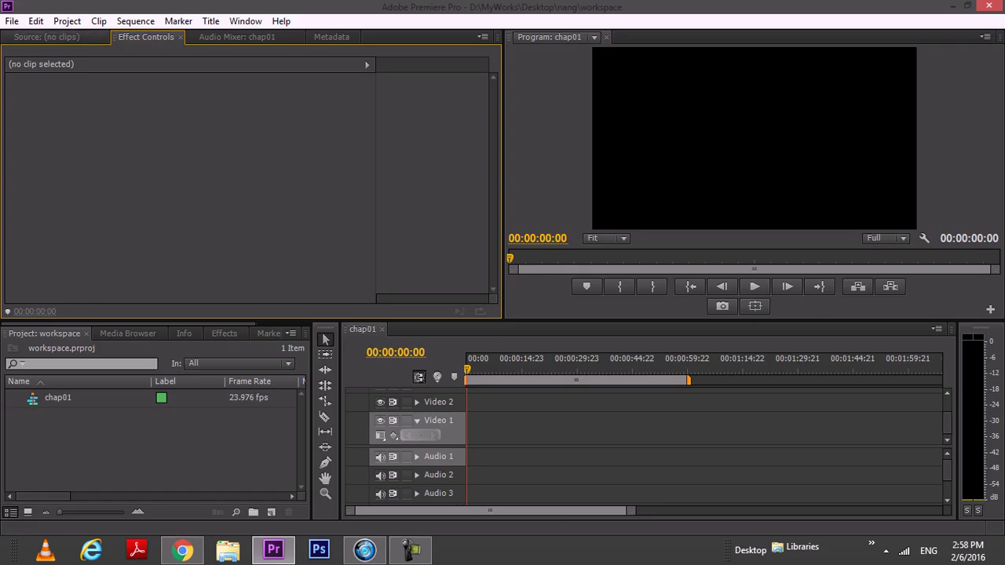
Look over the audio mixer and effect controls, and bring the source monitor back into view
click(47, 37)
click(237, 37)
click(146, 37)
key(shift+2)
Switch the workspace layout from Editing to Effects
click(246, 21)
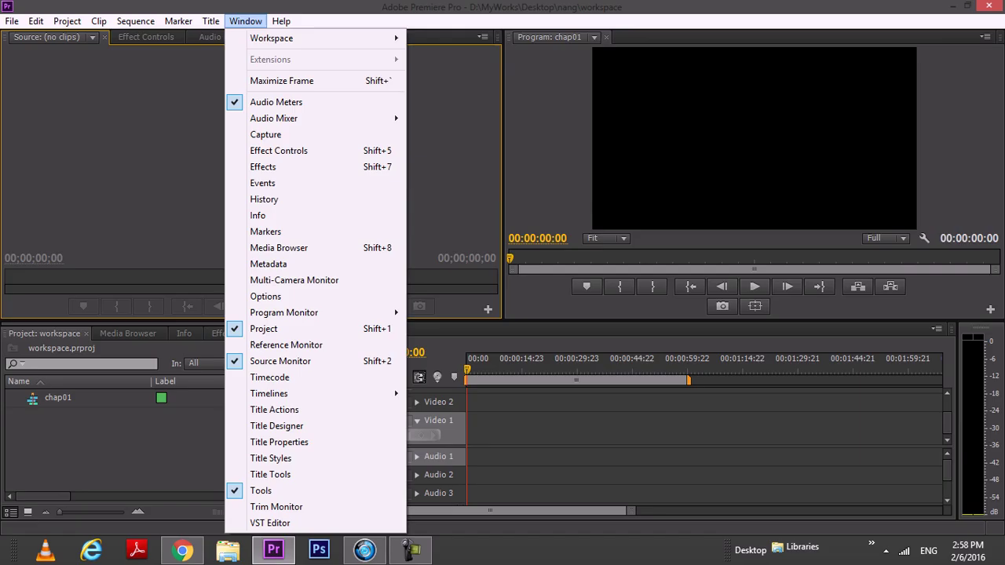
mouse_move(272, 39)
key(Down)
key(Down)
key(Down)
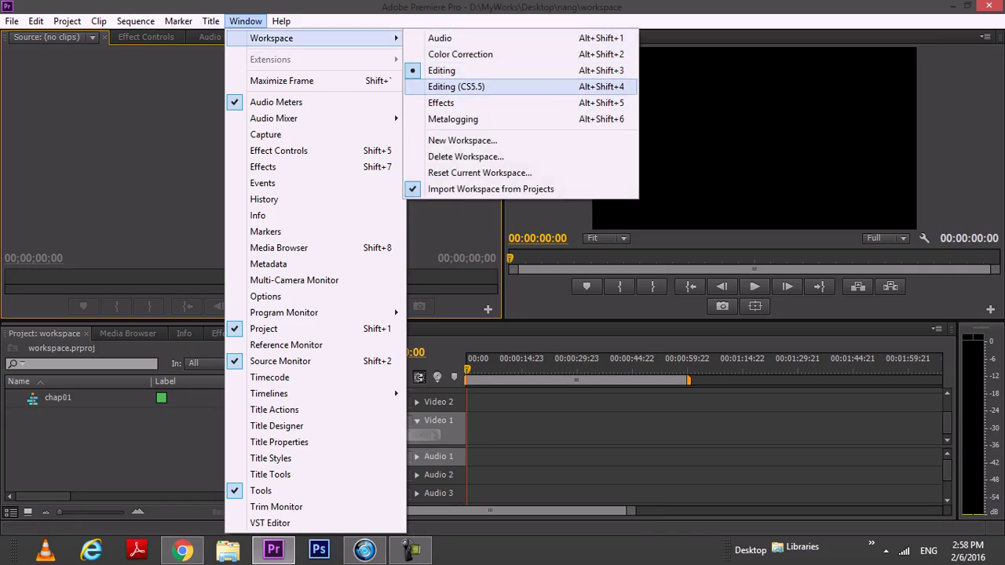
key(Up)
key(Up)
key(Down)
key(Down)
key(Down)
key(Up)
key(Down)
key(Up)
key(Up)
key(Up)
key(Up)
key(Down)
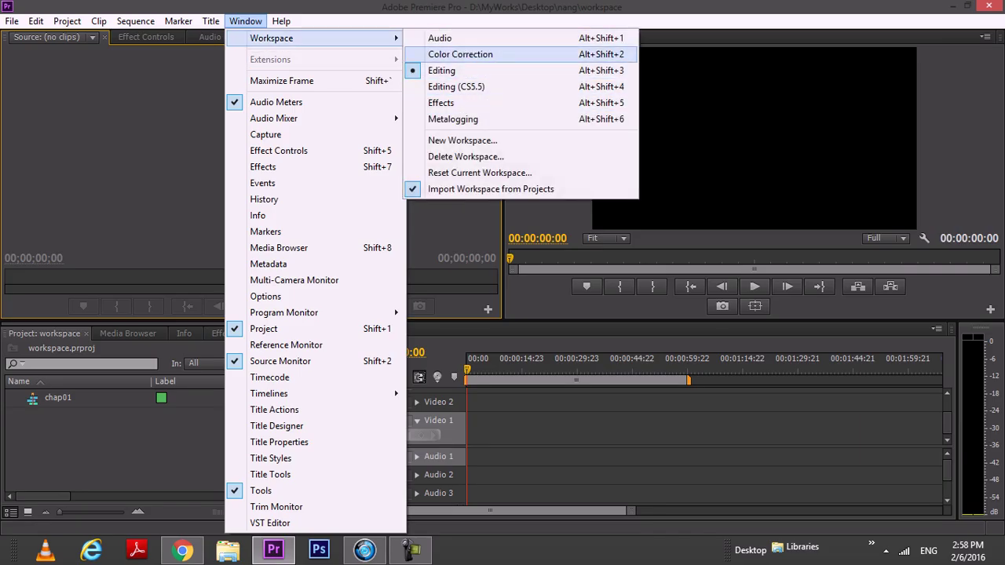
key(Down)
key(Down)
key(Up)
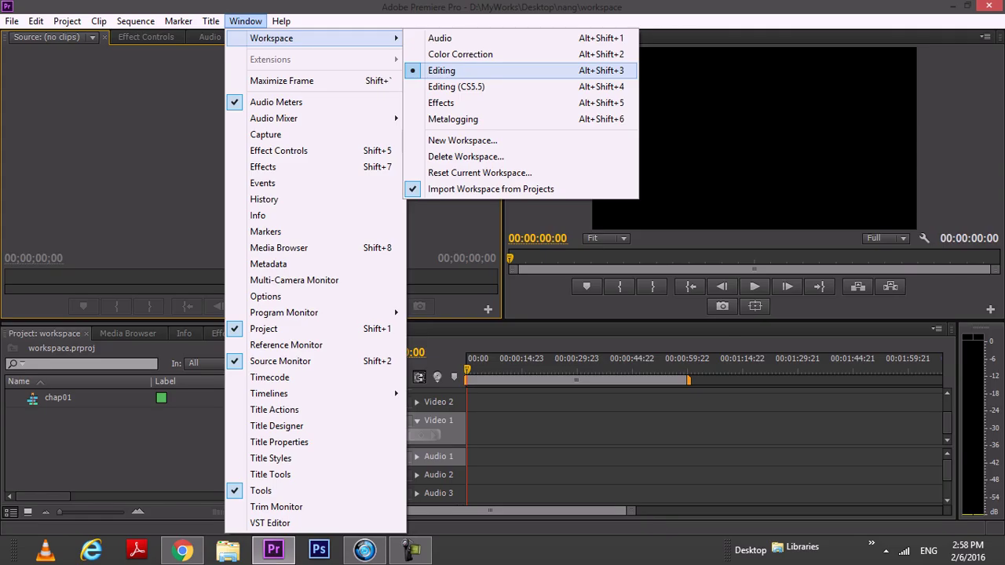
key(Down)
key(Down)
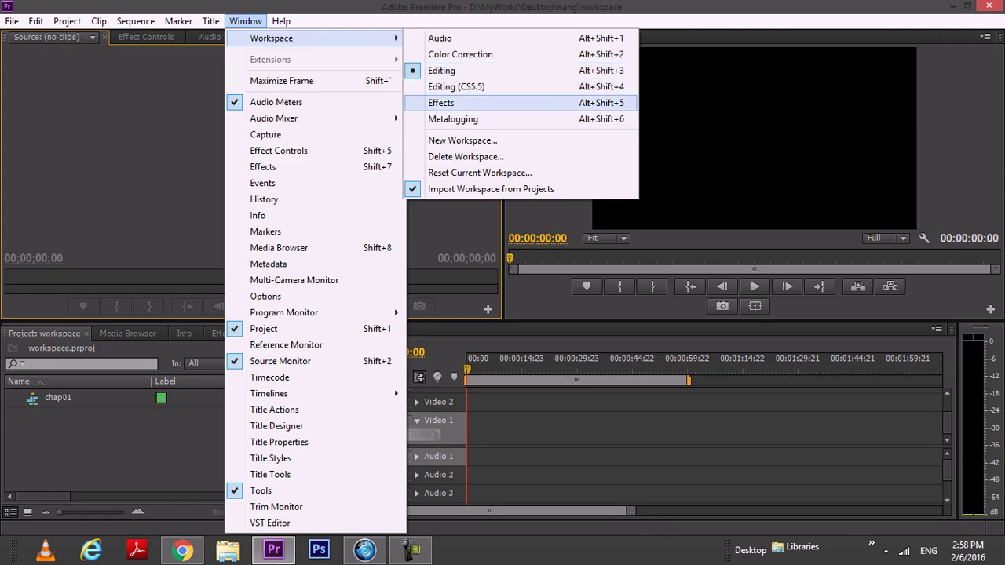
key(Return)
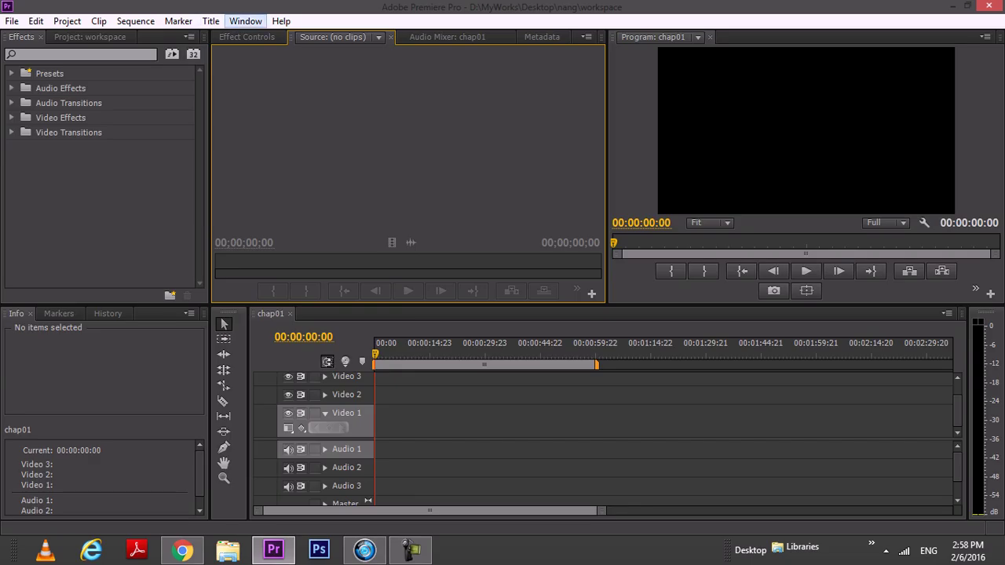
Switch the workspace layout to Audio and look over its source monitor, effect controls and audio mixer
click(245, 21)
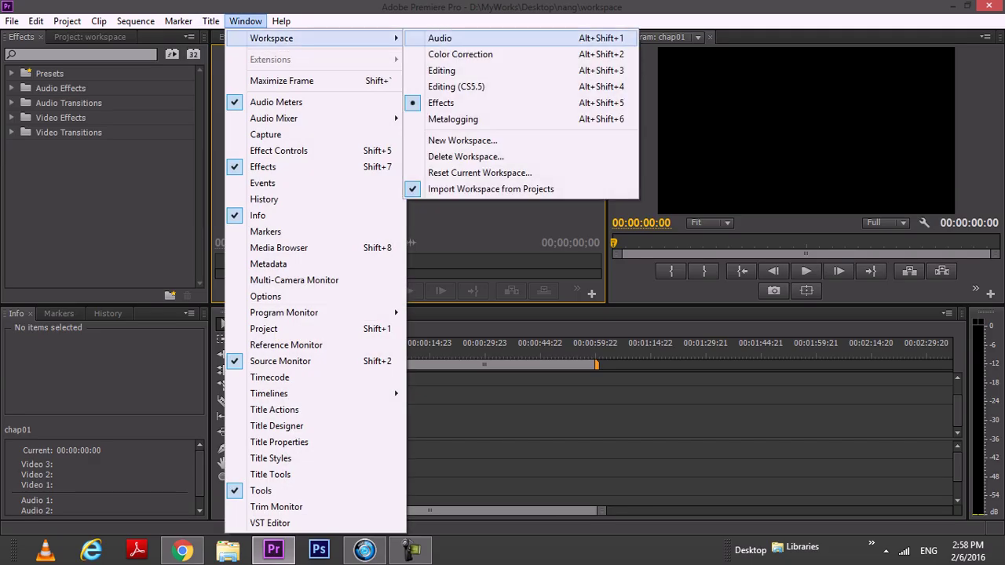
click(440, 38)
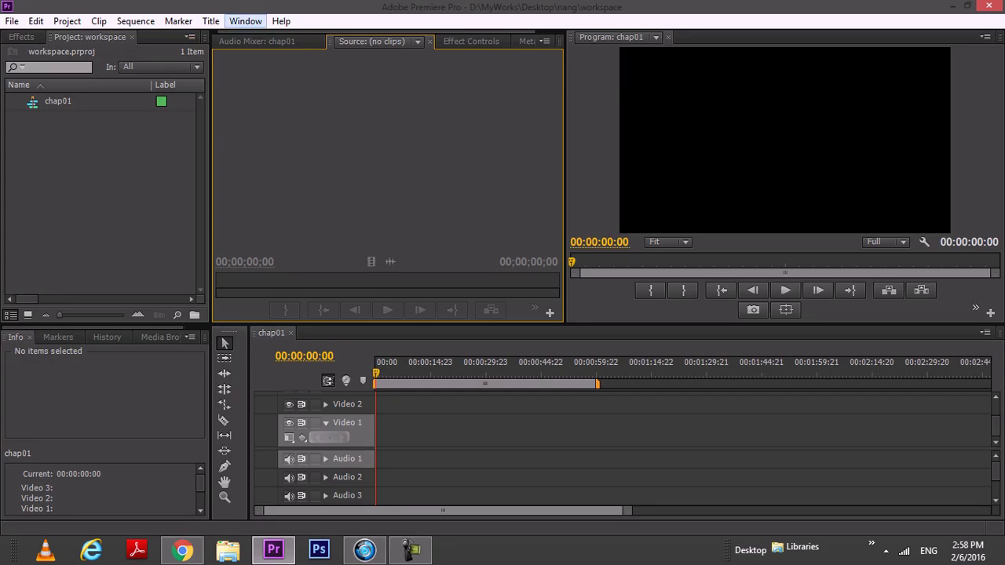
click(257, 40)
click(377, 41)
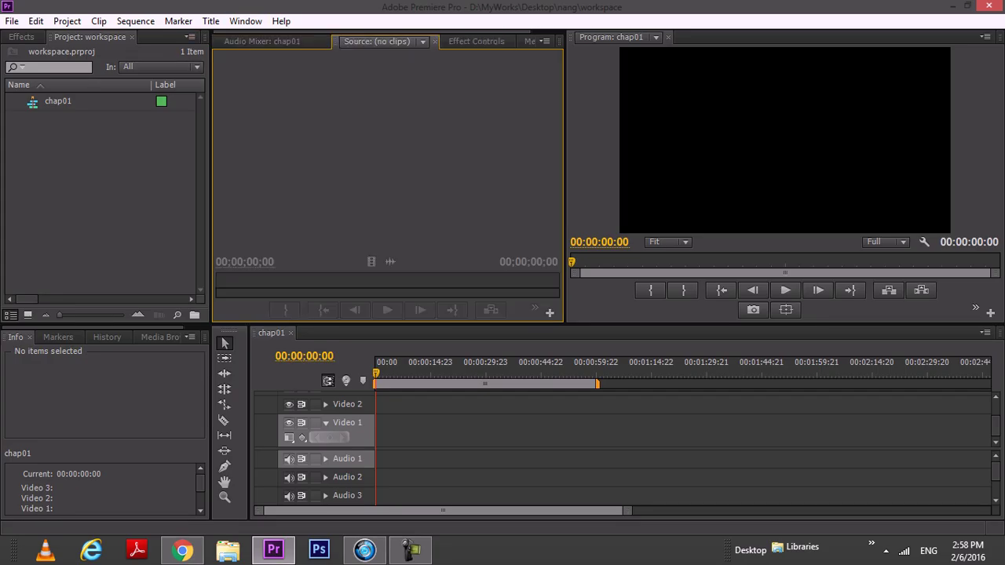
click(476, 40)
click(377, 41)
click(262, 41)
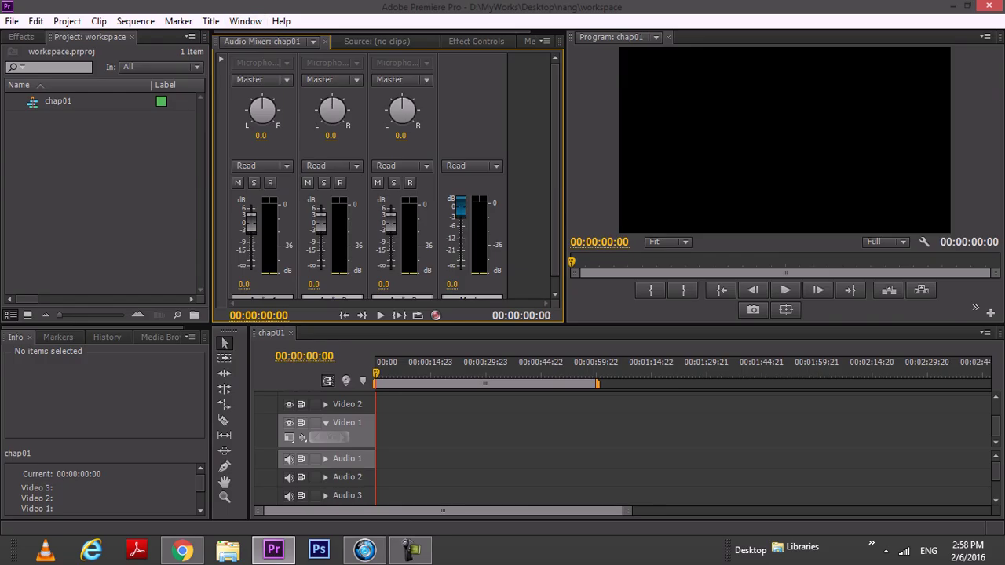
Switch the workspace layout back to Editing
click(245, 21)
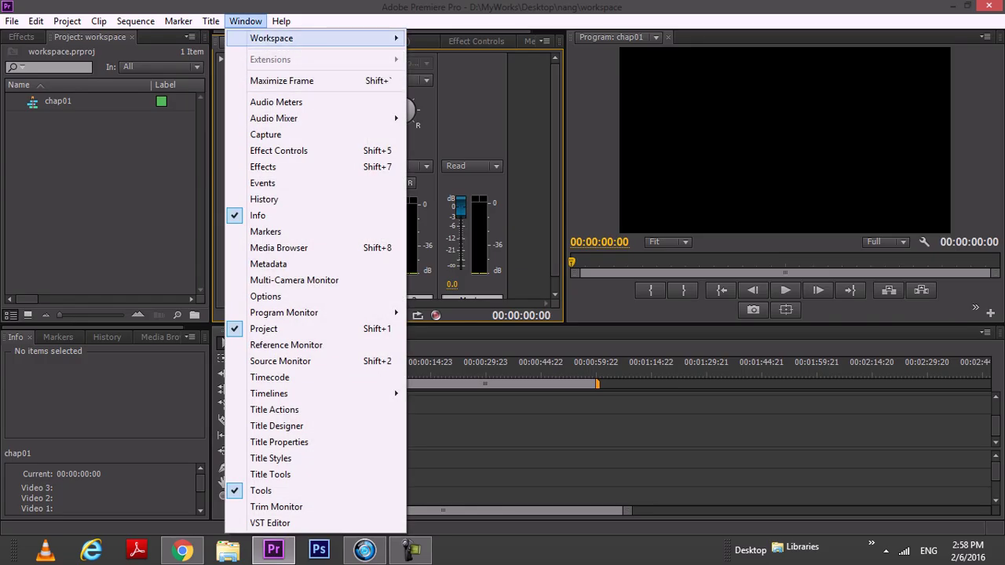
mouse_move(314, 39)
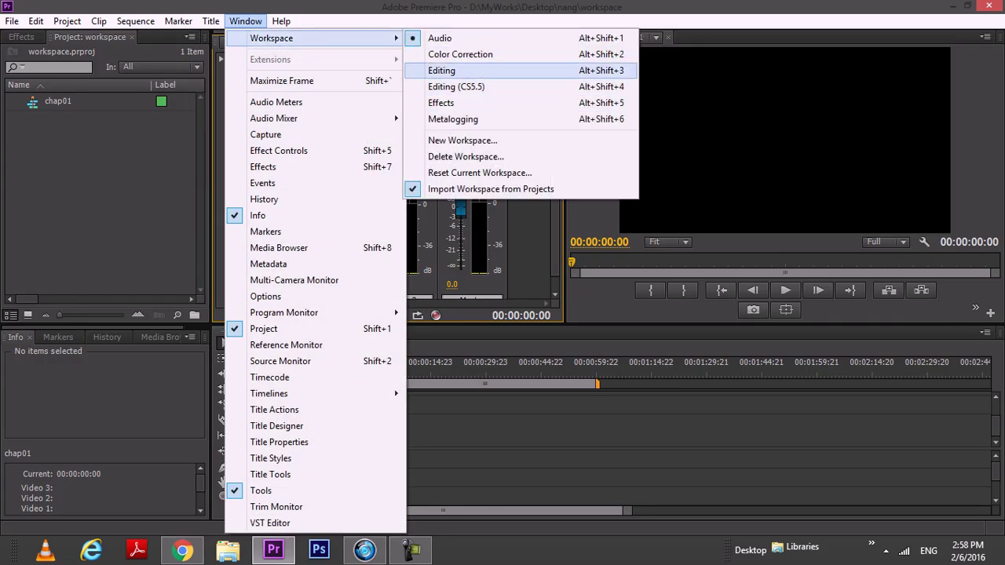
key(Return)
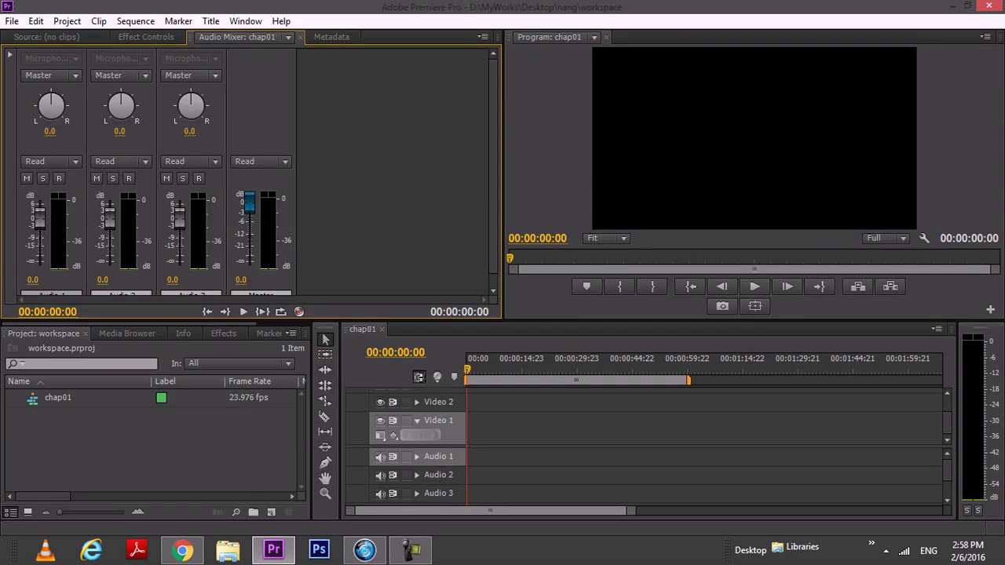
click(245, 21)
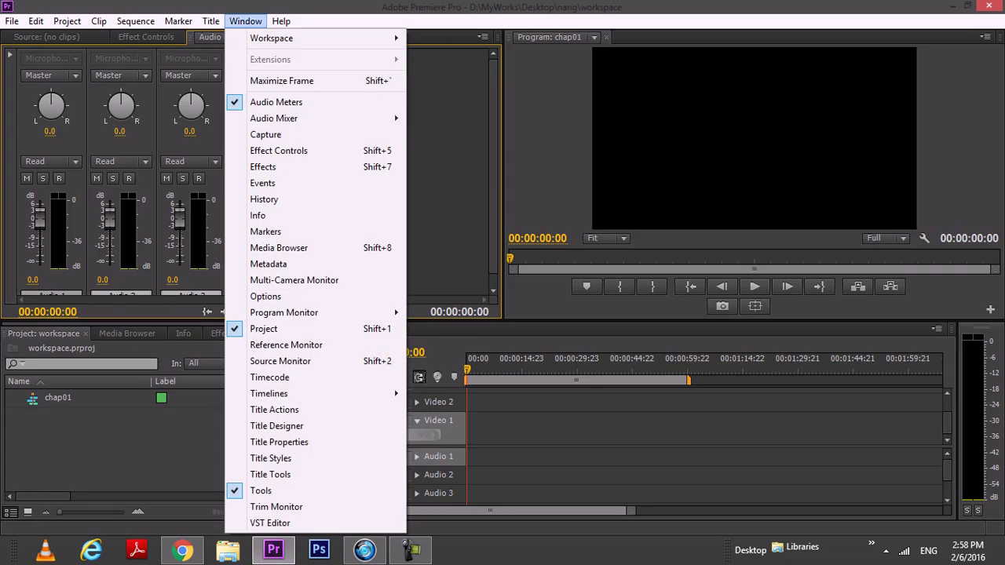
click(35, 22)
Look over the metadata and effect controls, and return to the source monitor
click(331, 37)
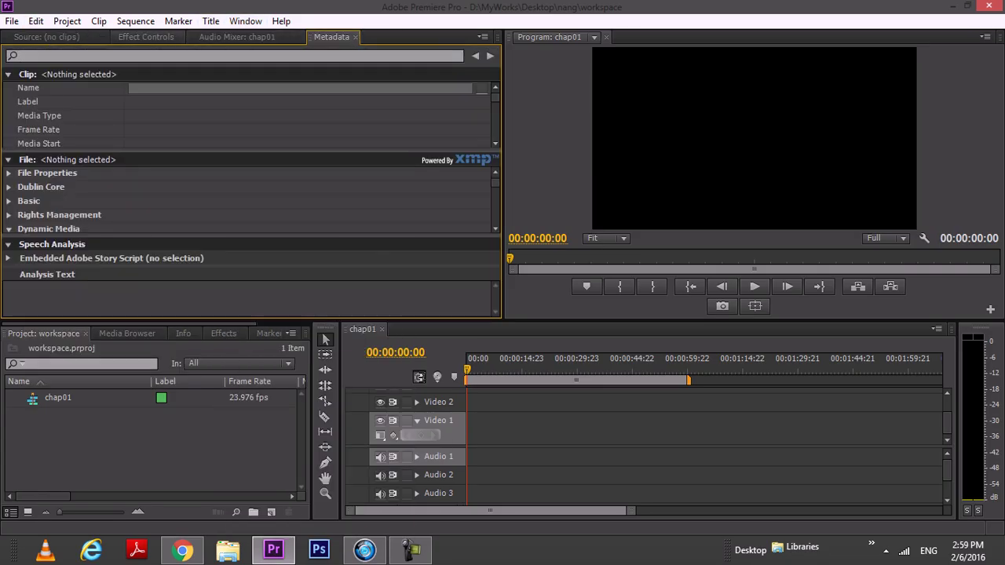
click(47, 37)
click(146, 37)
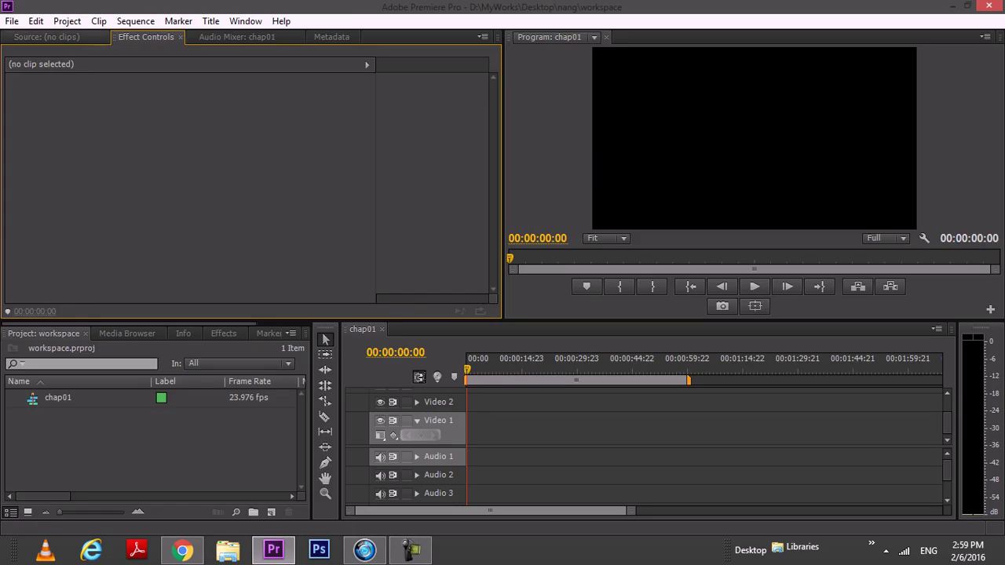
key(shift+2)
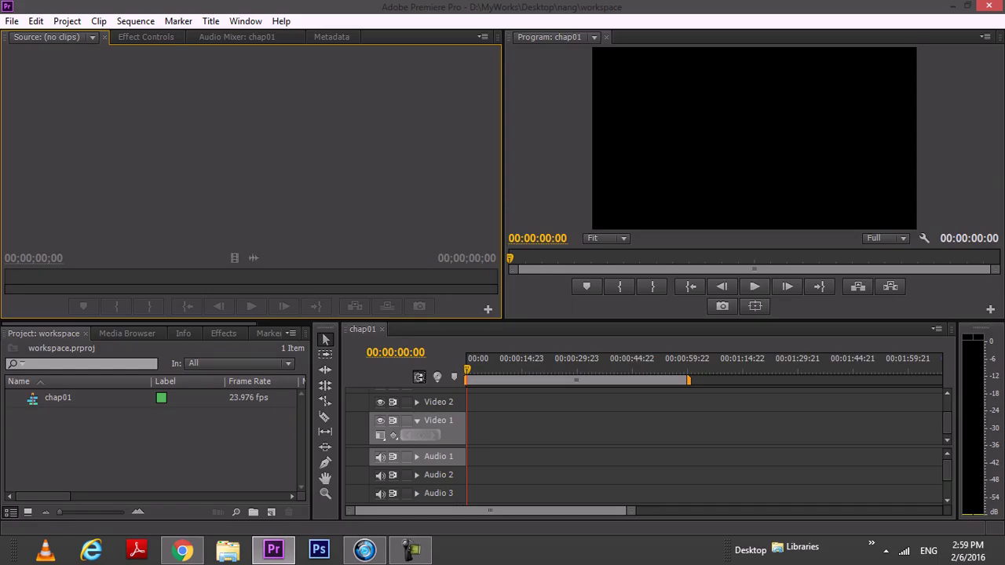
Give focus to the program monitor, the chap01 timeline and the project contents in turn
click(754, 140)
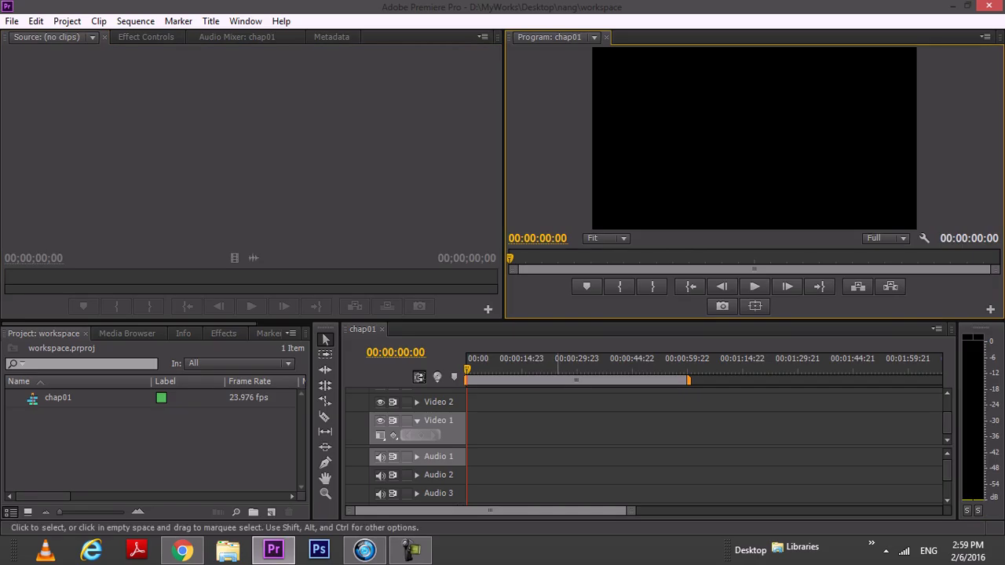
key(shift+3)
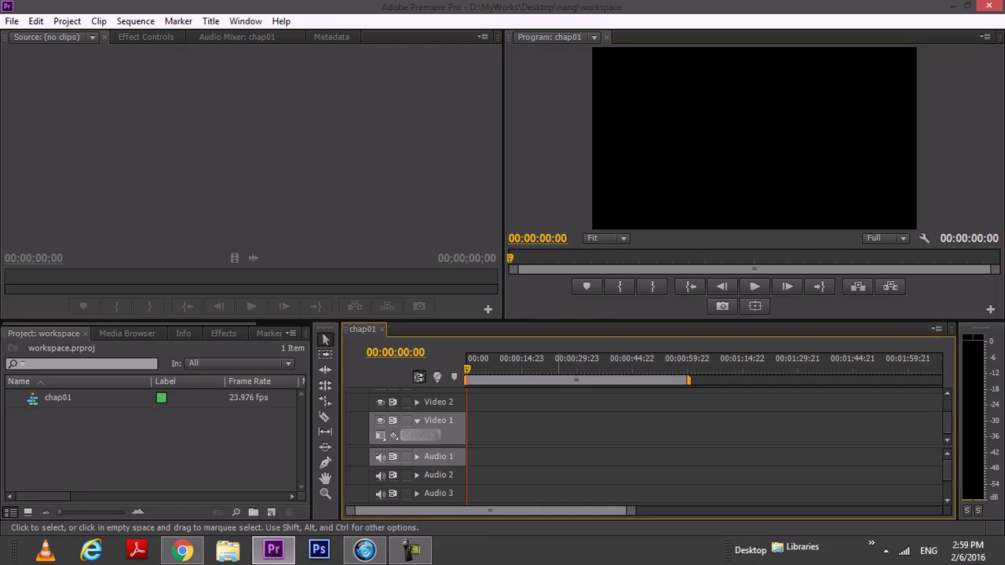
key(shift+1)
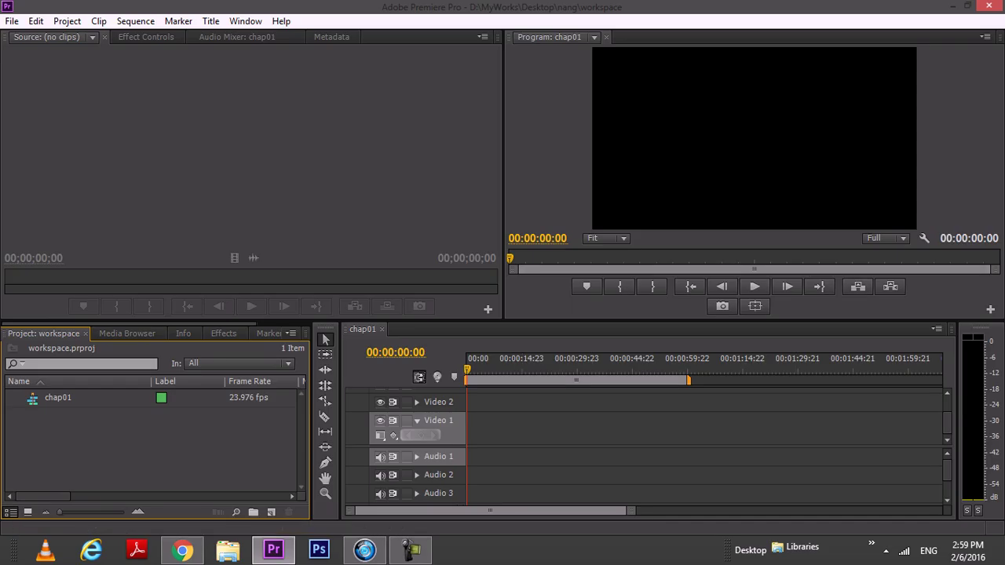
Maximize the program monitor, timeline, source monitor and project contents one at a time, restoring the layout after each
key(grave)
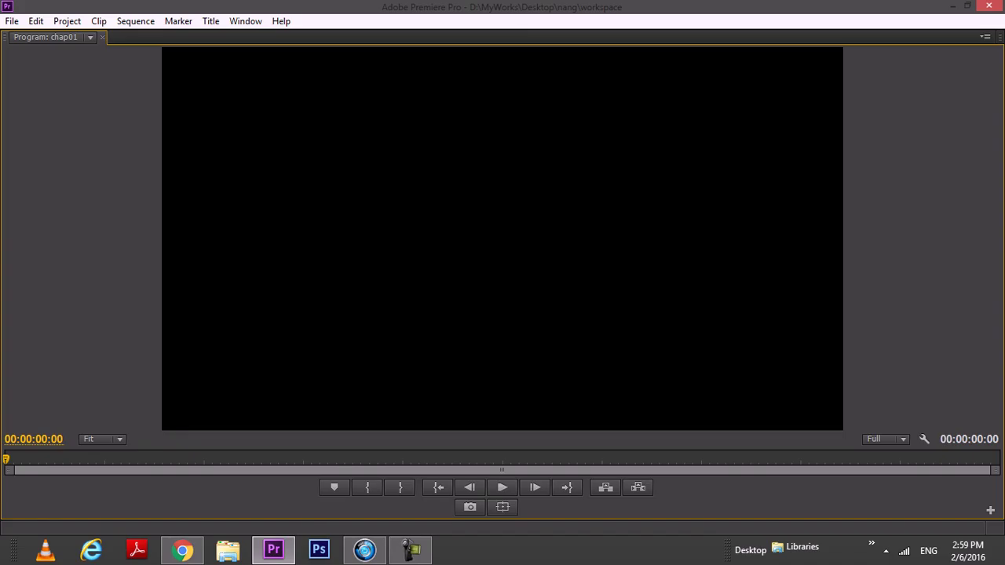
key(grave)
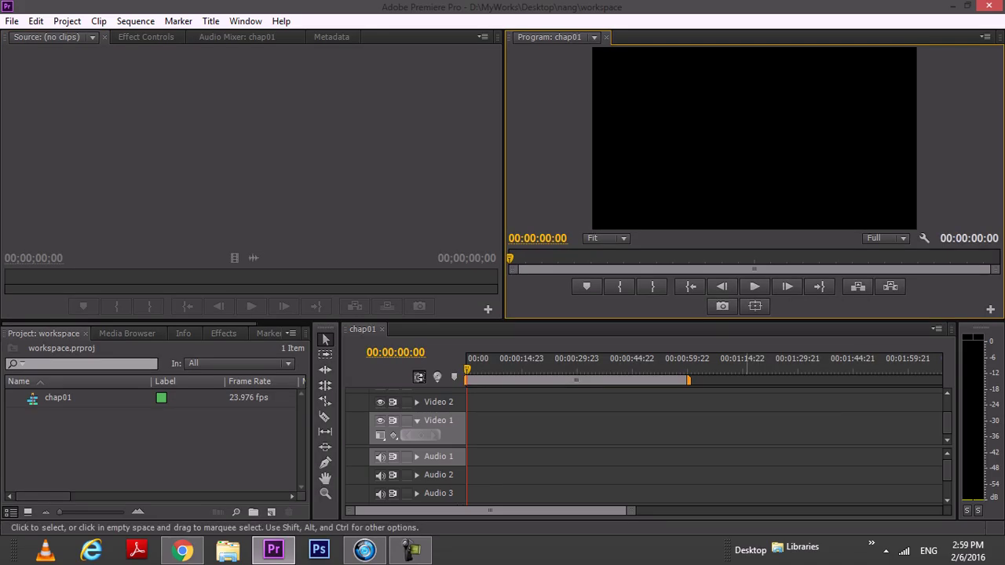
key(grave)
key(grave)
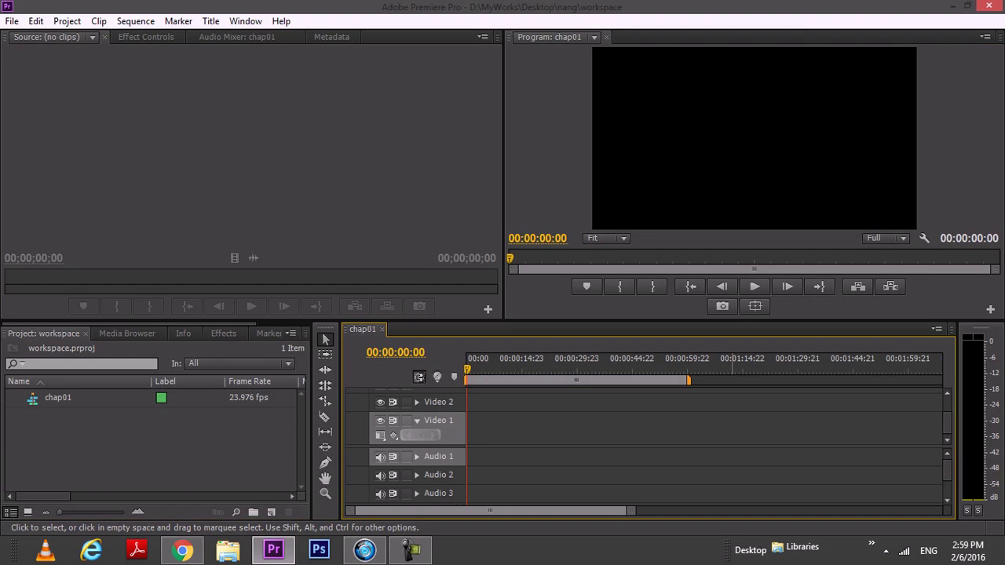
key(grave)
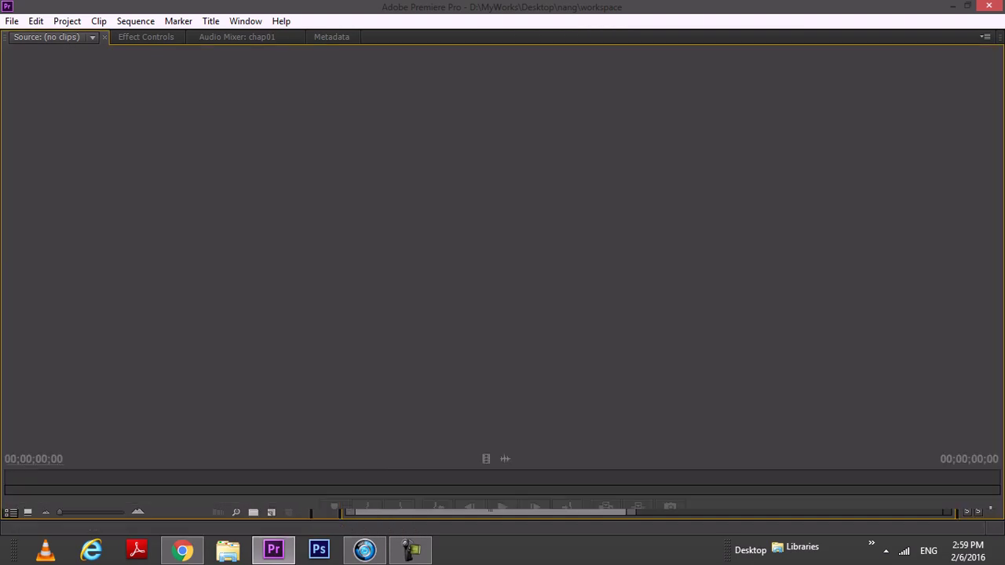
key(grave)
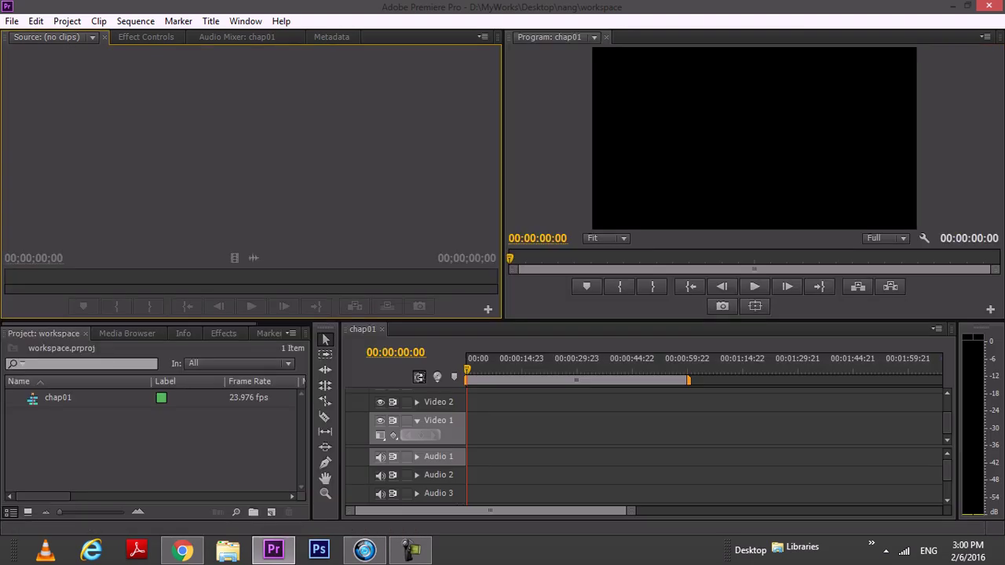
key(grave)
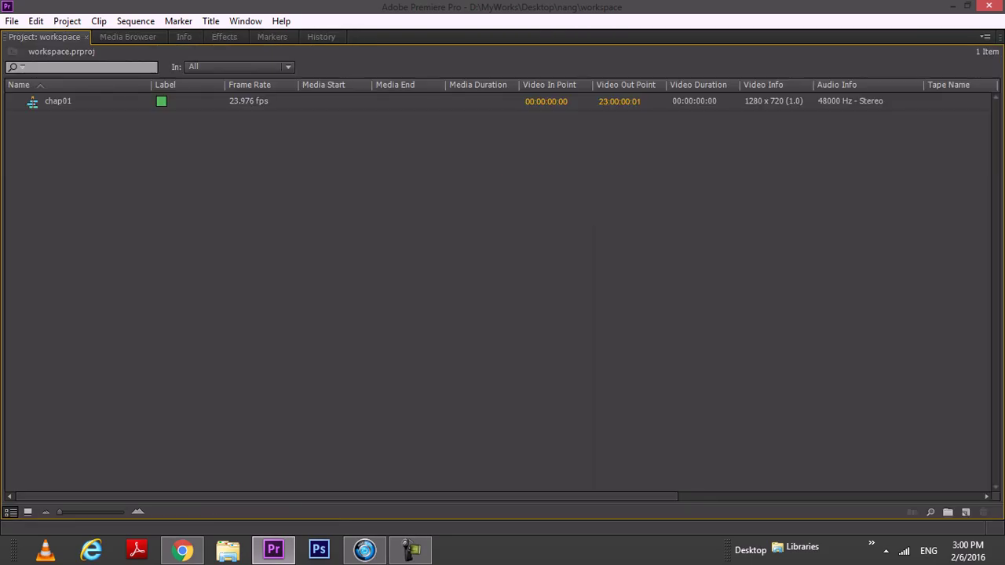
key(grave)
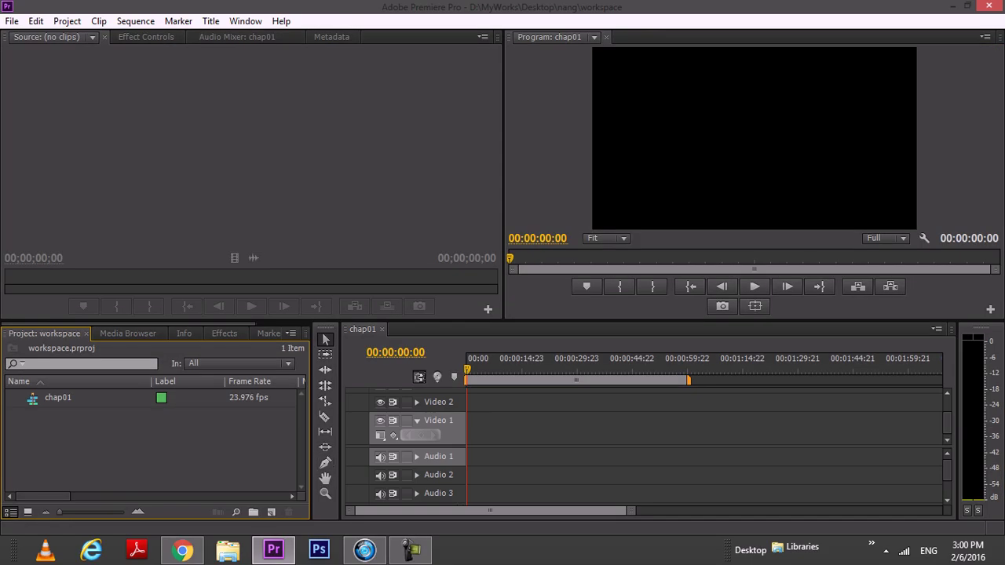